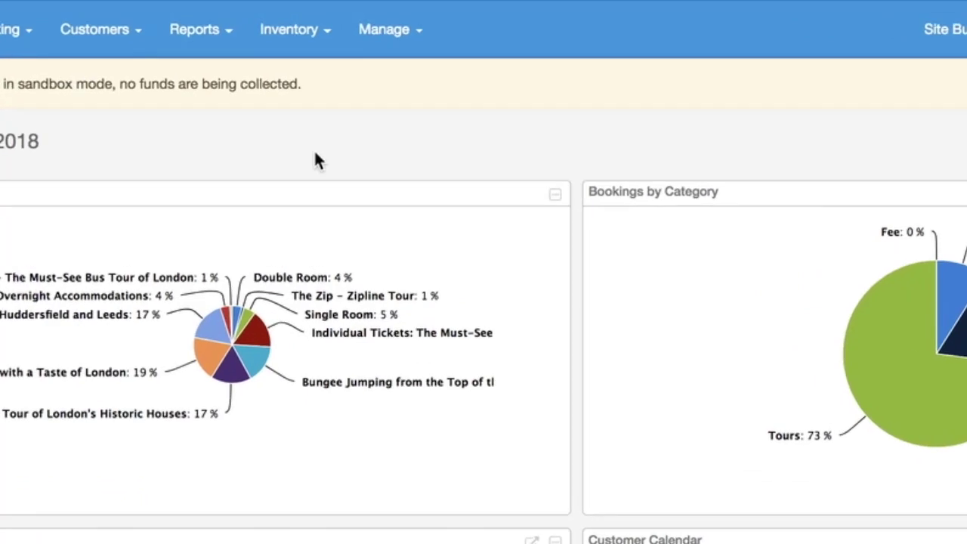
Step: Open the system setup's configuration page to review the default booking parameters
{"action": "left_click", "coordinate": [389, 25]}
{"action": "left_click", "coordinate": [379, 85]}
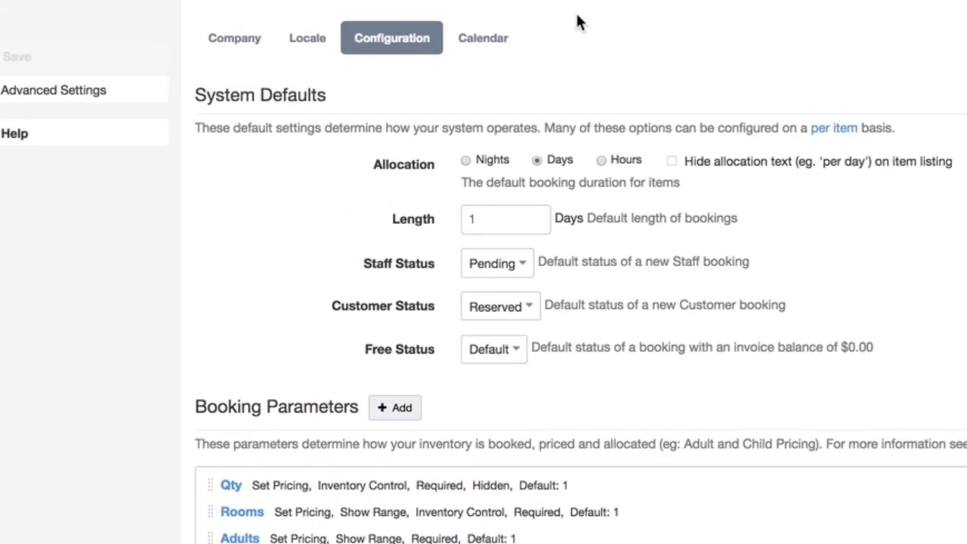
Step: Open the Private Bike Tour item from the inventory list and go to its attributes
{"action": "left_click", "coordinate": [442, 0]}
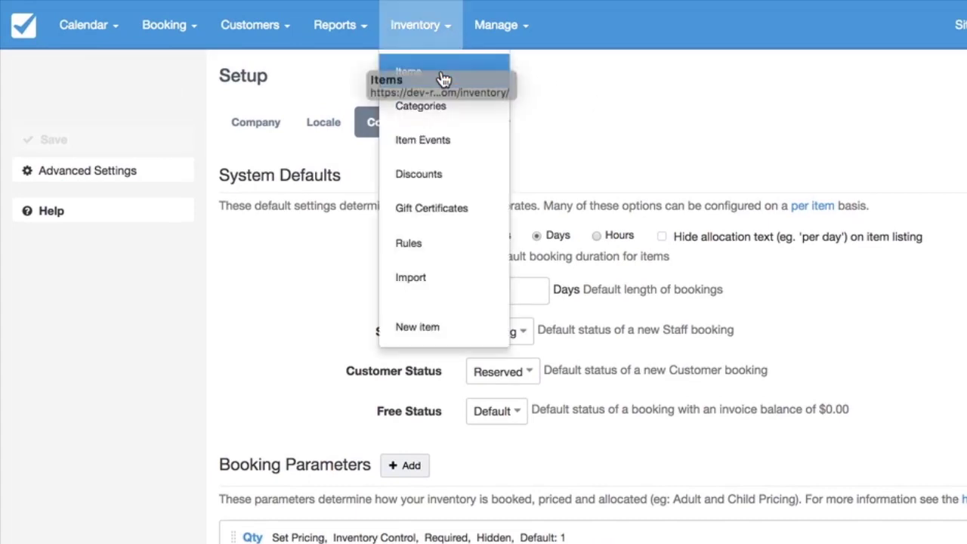
{"action": "left_click", "coordinate": [429, 77]}
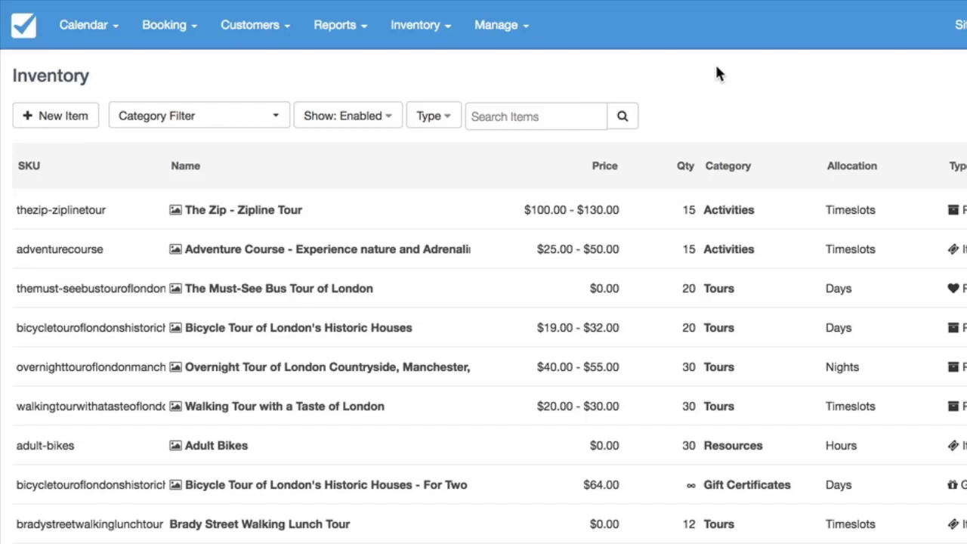
{"action": "left_click", "coordinate": [260, 120]}
{"action": "left_click", "coordinate": [265, 195]}
{"action": "left_click", "coordinate": [782, 88]}
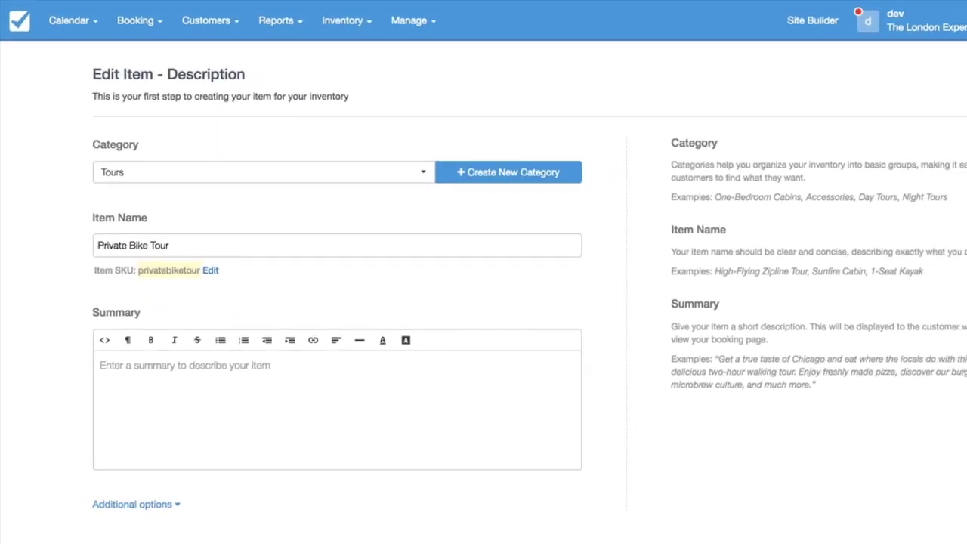
{"action": "left_click", "coordinate": [437, 524]}
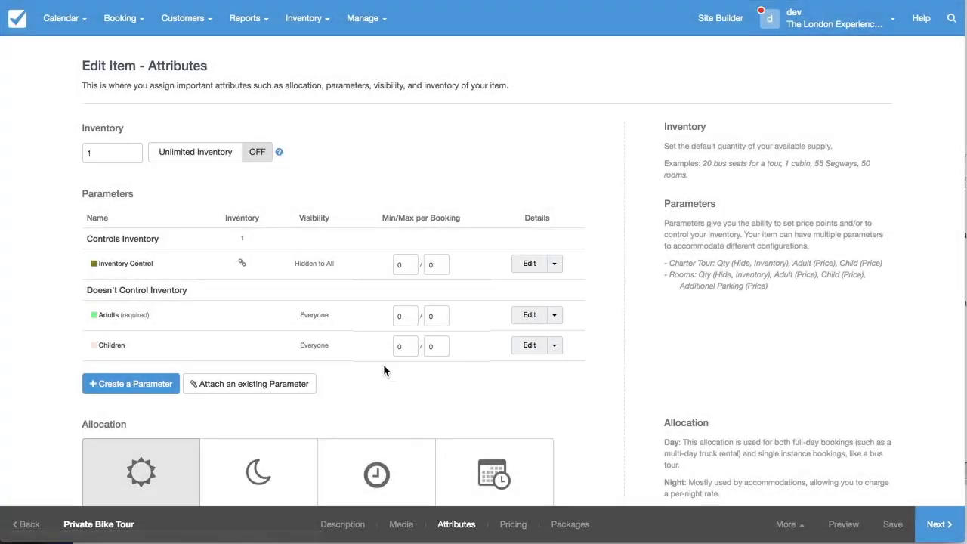
Step: Review the settings of the Inventory Control and Adults parameters, saving each one as it is
{"action": "scroll", "coordinate": [403, 378], "scroll_direction": "down", "scroll_amount": 3}
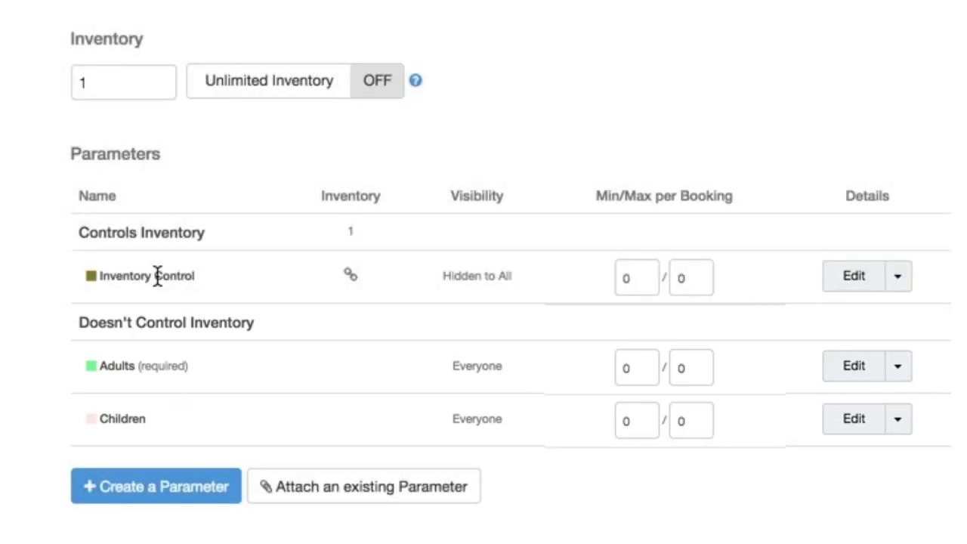
{"action": "left_click", "coordinate": [856, 279]}
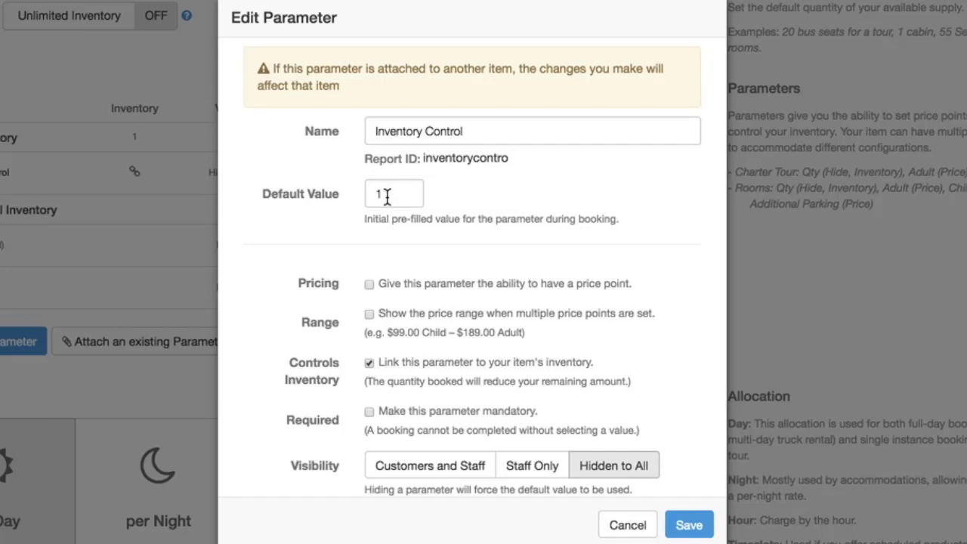
{"action": "left_click", "coordinate": [684, 525]}
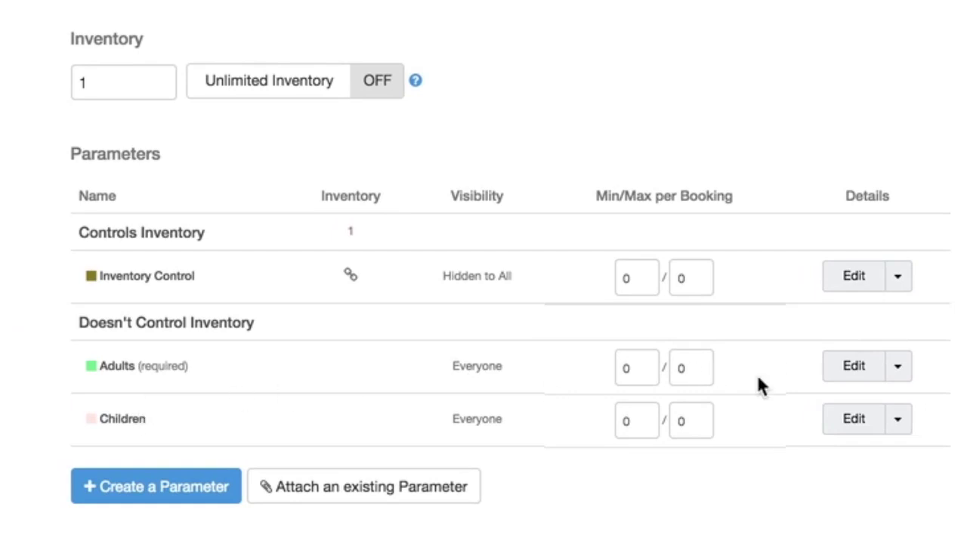
{"action": "left_click", "coordinate": [850, 368]}
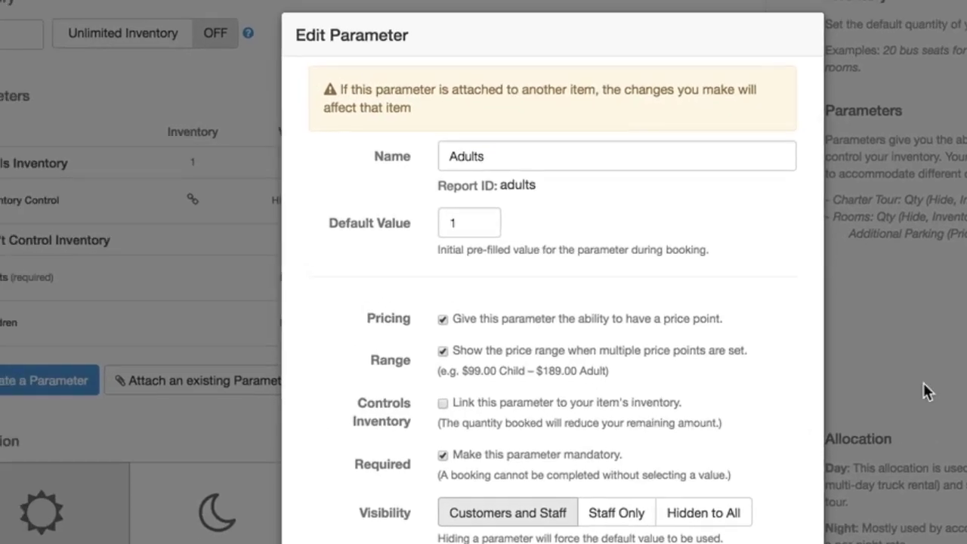
{"action": "left_click", "coordinate": [689, 526]}
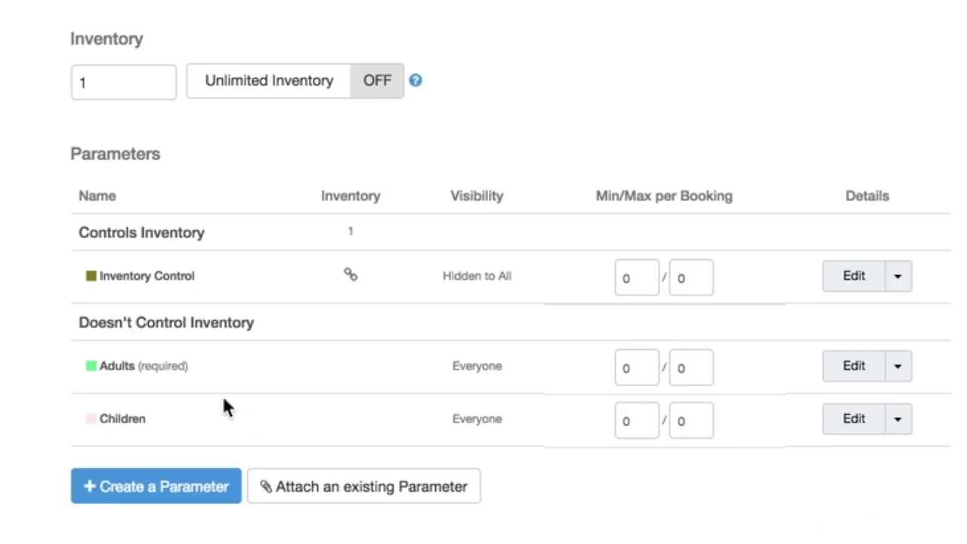
Step: Set the per-booking limits to minimum 1 and maximum 10 for Adults, and maximum 10 for Children
{"action": "left_click", "coordinate": [703, 369]}
{"action": "key", "text": "BackSpace"}
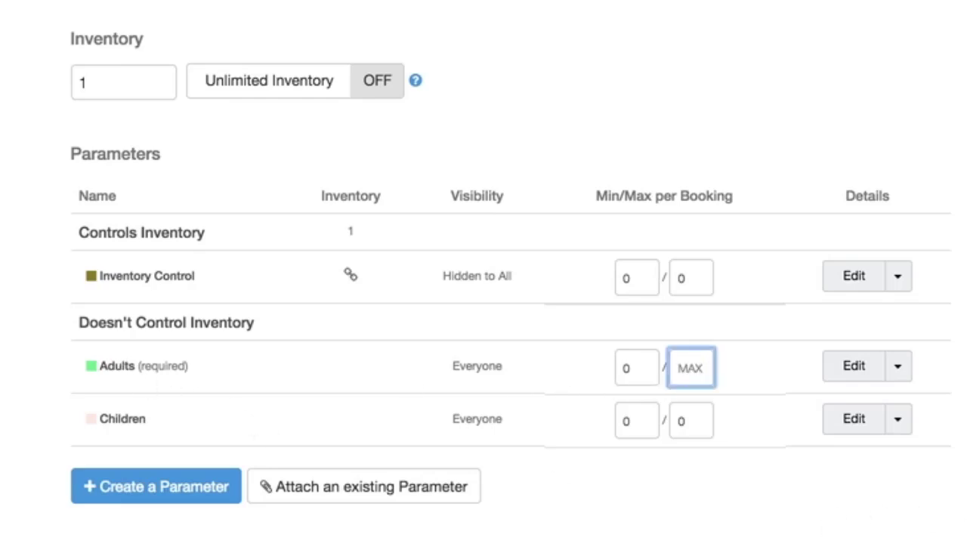
{"action": "type", "text": "10"}
{"action": "left_click", "coordinate": [690, 426]}
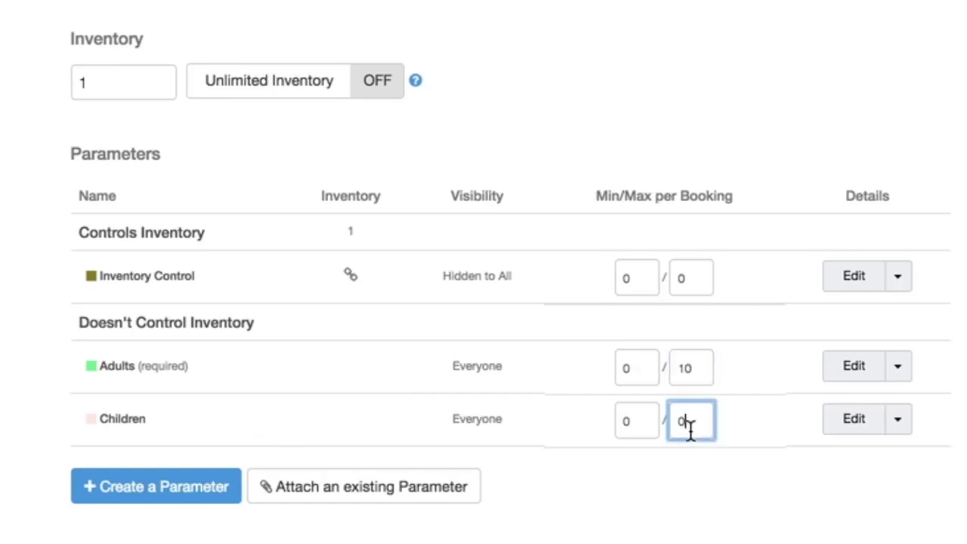
{"action": "key", "text": "BackSpace"}
{"action": "type", "text": "10"}
{"action": "left_click", "coordinate": [810, 529]}
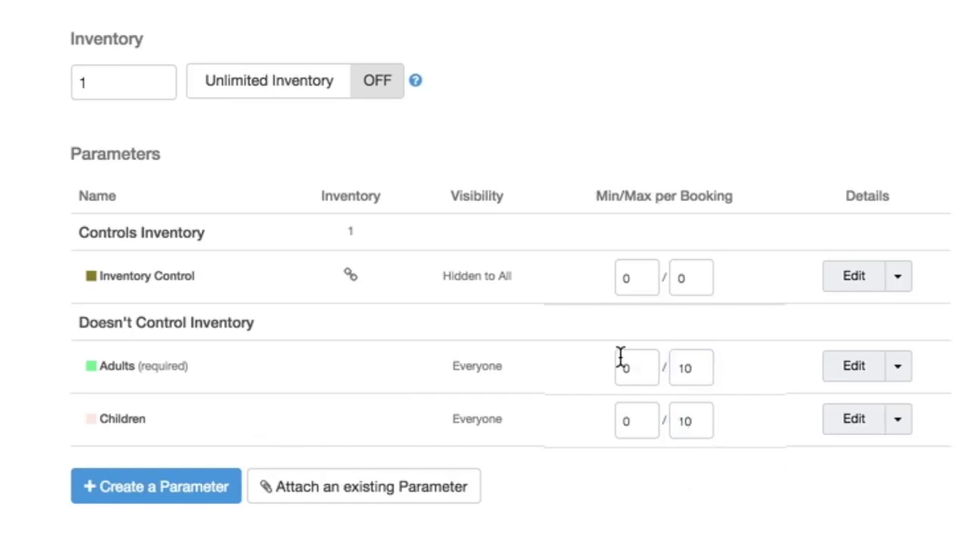
{"action": "left_click", "coordinate": [627, 368]}
{"action": "key", "text": "BackSpace"}
{"action": "type", "text": "1"}
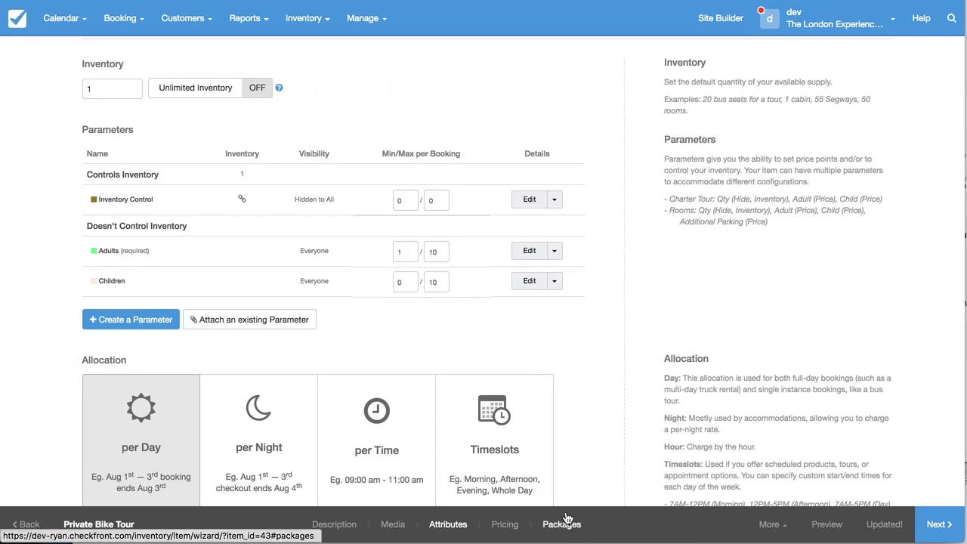
Step: From the tour's packages, open the attached Private Bike Tour Group Capacity item and view its attributes
{"action": "left_click", "coordinate": [560, 526]}
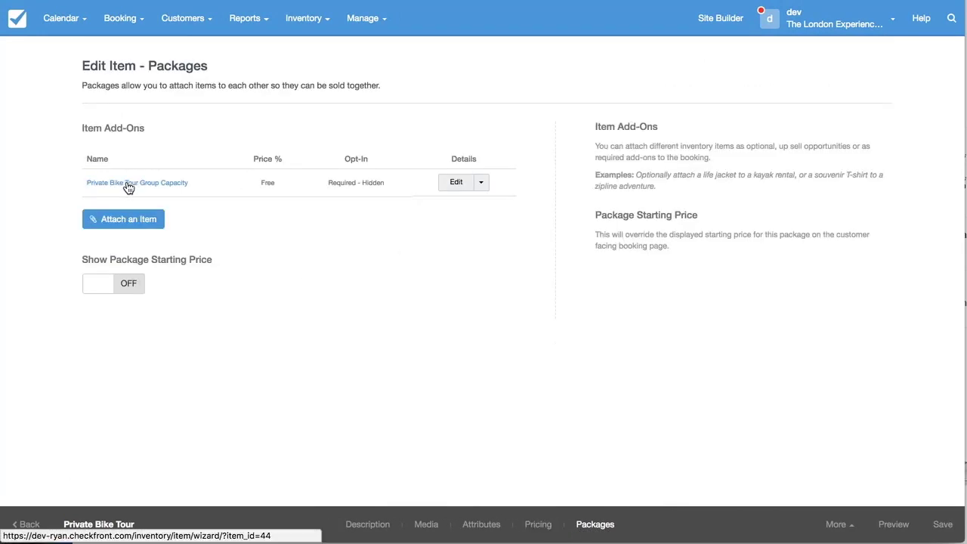
{"action": "left_click", "coordinate": [135, 186]}
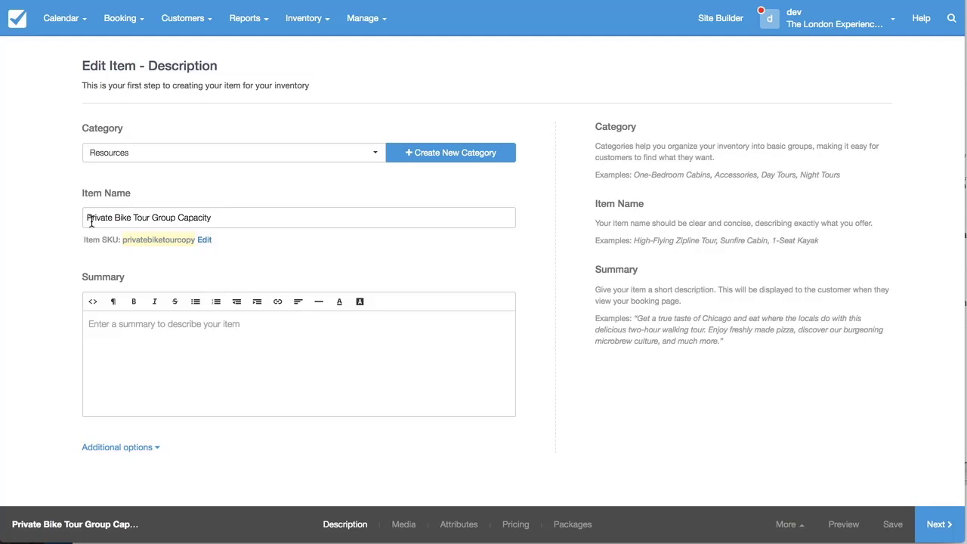
{"action": "left_click", "coordinate": [458, 524]}
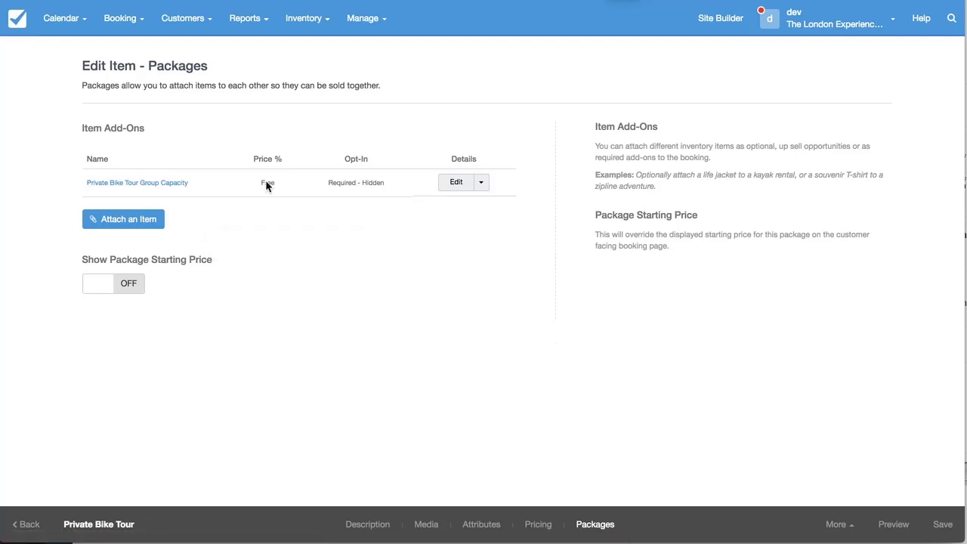
Step: Detach the Private Bike Tour Group Capacity add-on from the tour and choose the same item as a new package attachment
{"action": "left_click", "coordinate": [481, 186]}
{"action": "left_click", "coordinate": [473, 216]}
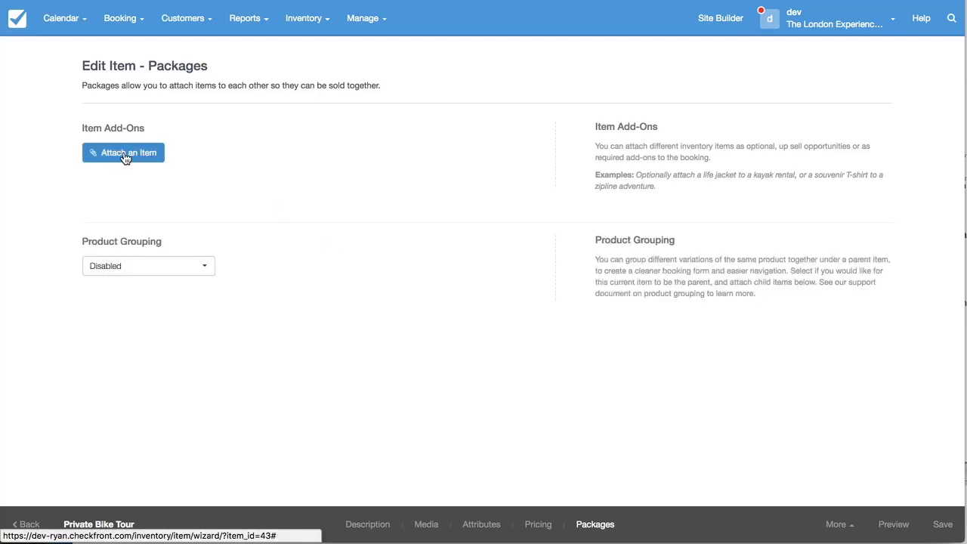
{"action": "left_click", "coordinate": [125, 155]}
{"action": "left_click", "coordinate": [363, 261]}
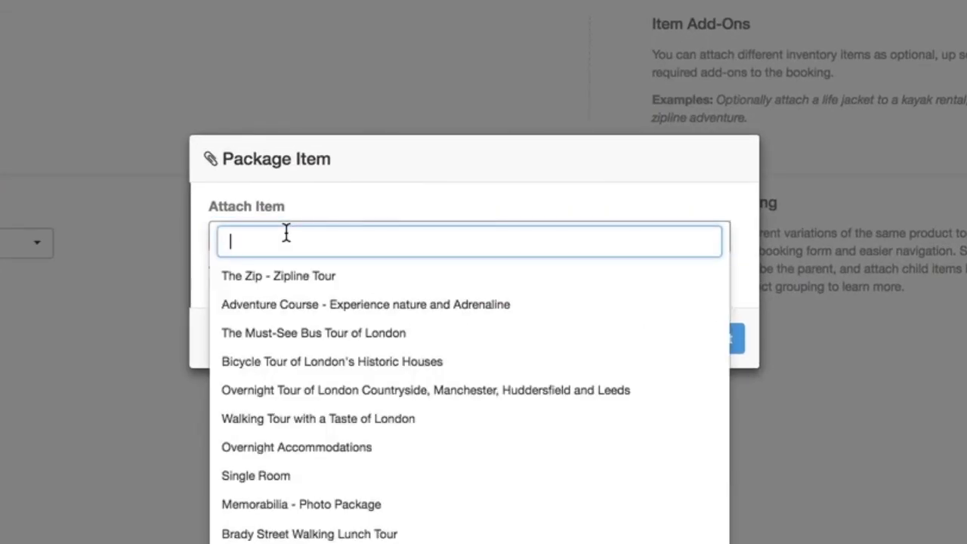
{"action": "type", "text": "capa"}
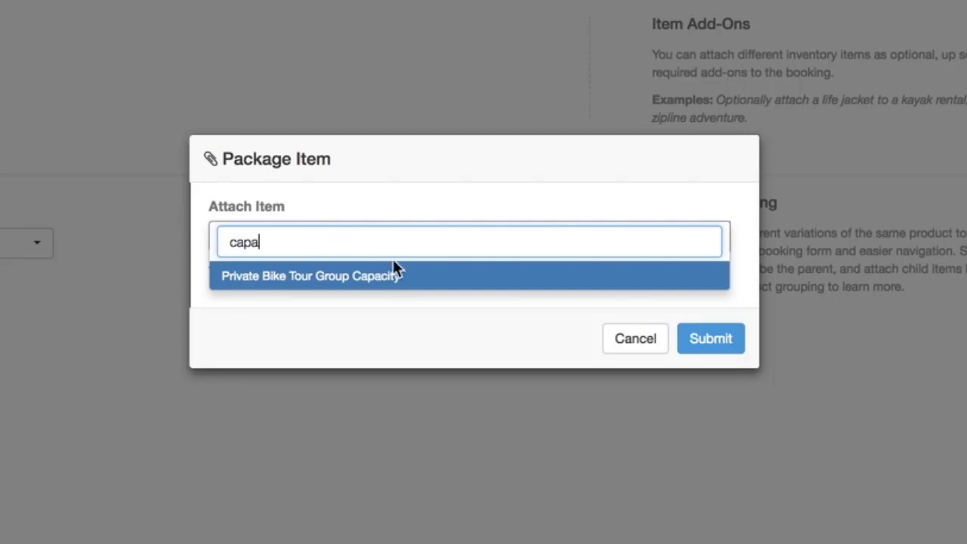
{"action": "left_click", "coordinate": [365, 276]}
Step: Attach the add-on as Required - Hidden, with the parent's Adults and Children parameters mapped to its Inventory Control
{"action": "left_click", "coordinate": [423, 226]}
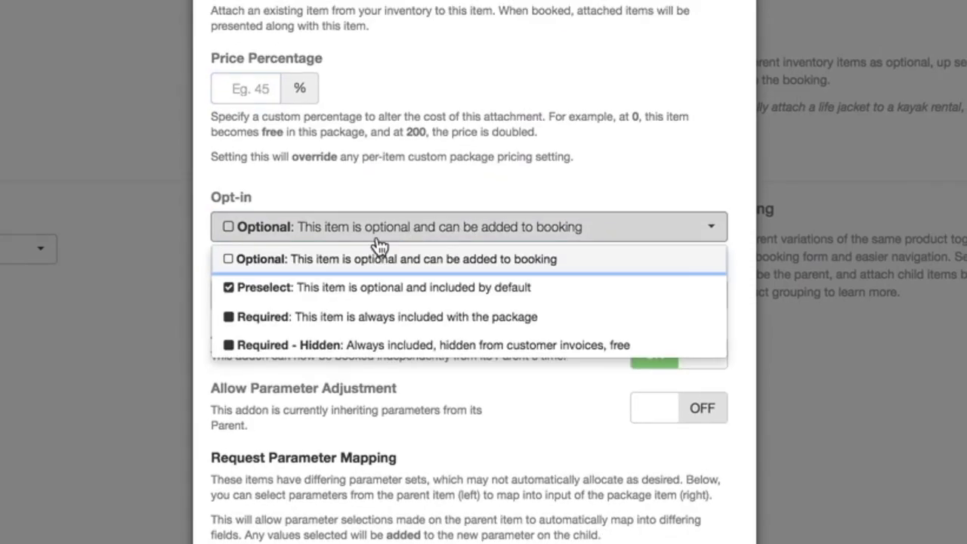
{"action": "left_click", "coordinate": [287, 352]}
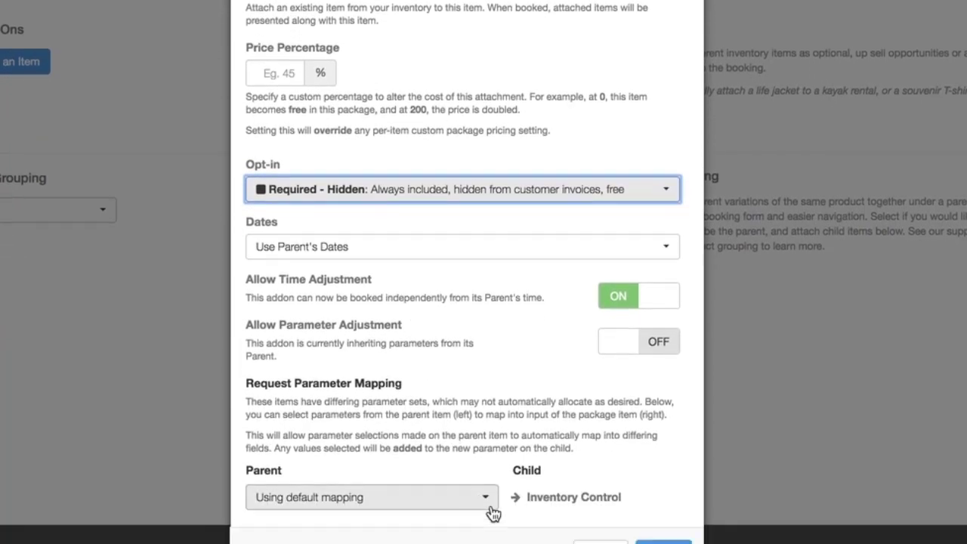
{"action": "left_click", "coordinate": [479, 513]}
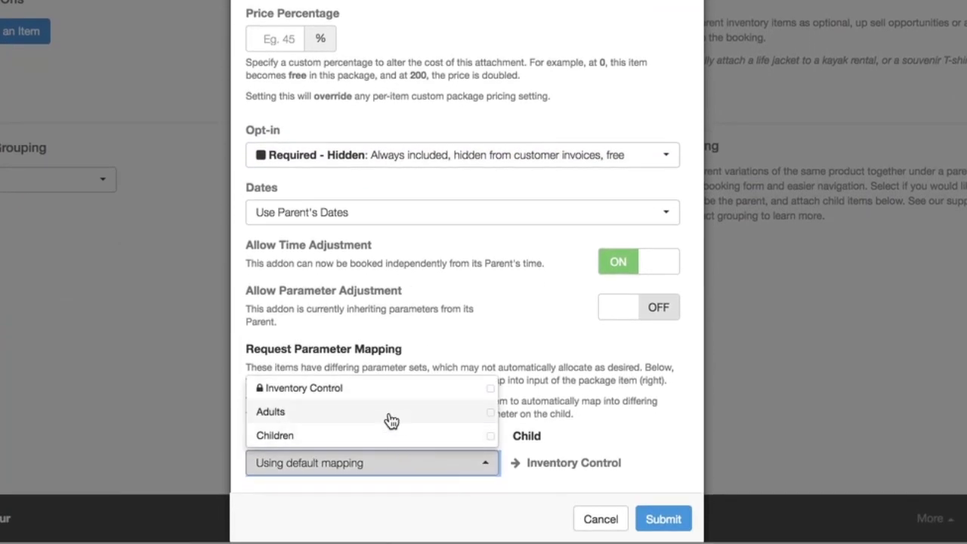
{"action": "left_click", "coordinate": [292, 414]}
{"action": "left_click", "coordinate": [294, 434]}
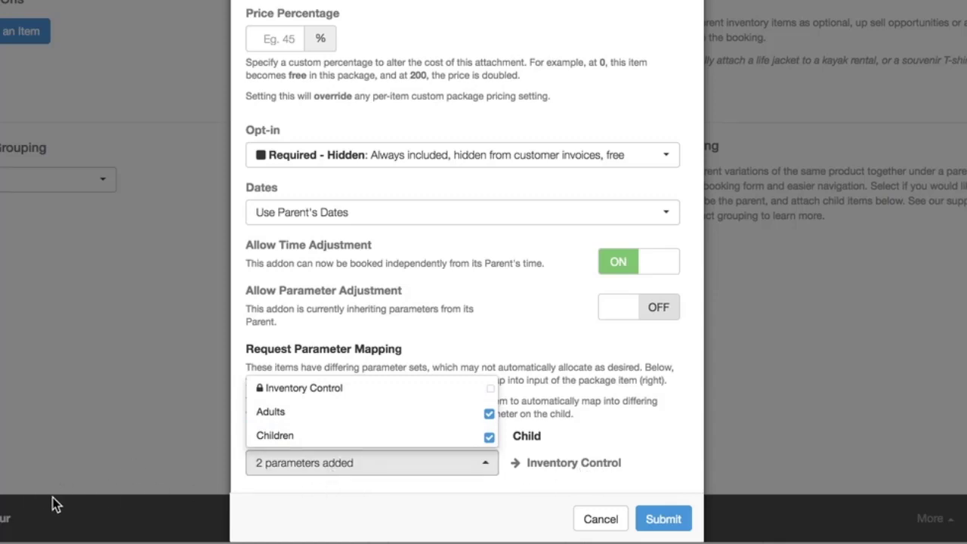
{"action": "scroll", "coordinate": [45, 505], "scroll_direction": "up", "scroll_amount": 1}
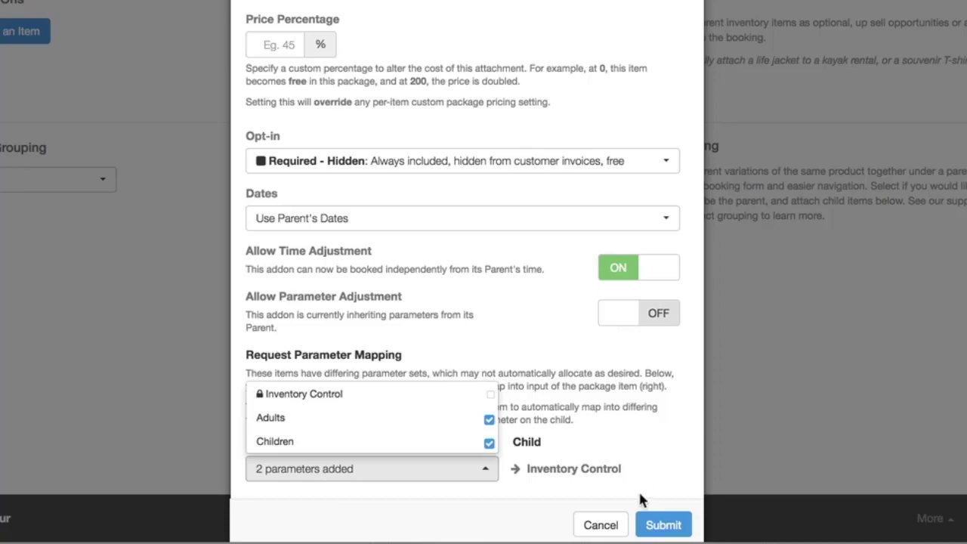
{"action": "left_click", "coordinate": [660, 524]}
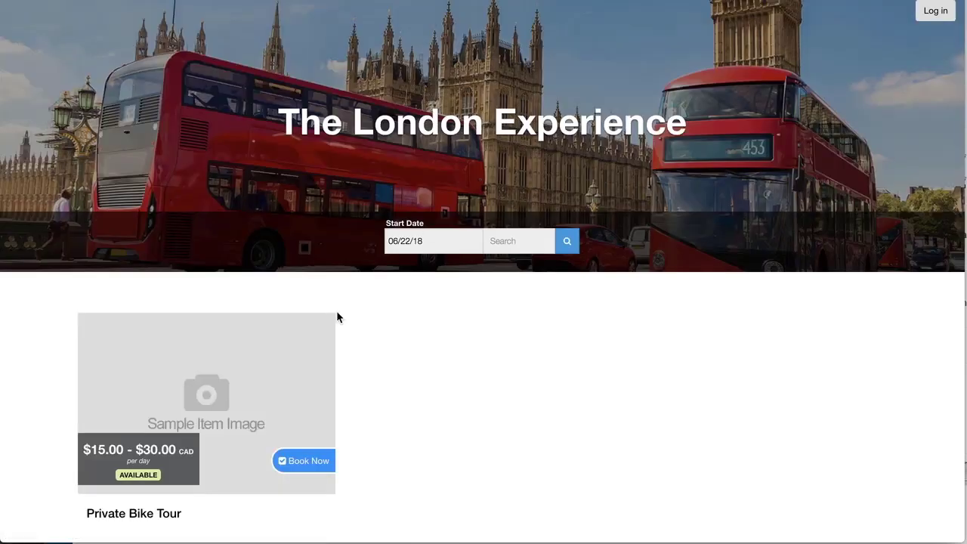
Step: Start a booking for the Private Bike Tour on the customer booking page and set Adults to 6
{"action": "left_click", "coordinate": [306, 457]}
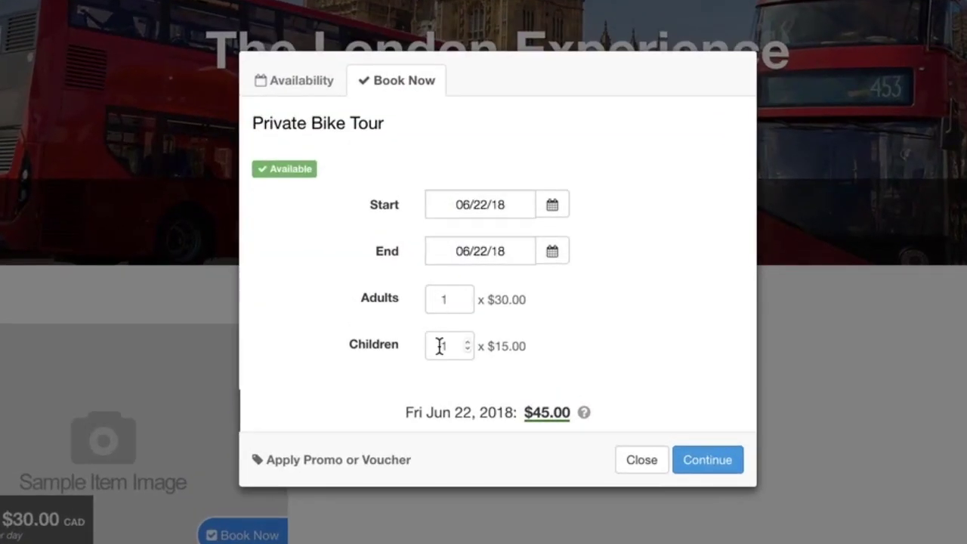
{"action": "left_click", "coordinate": [467, 297]}
{"action": "left_click", "coordinate": [468, 296]}
{"action": "left_click", "coordinate": [468, 296]}
{"action": "left_click", "coordinate": [469, 296]}
{"action": "left_click", "coordinate": [469, 297]}
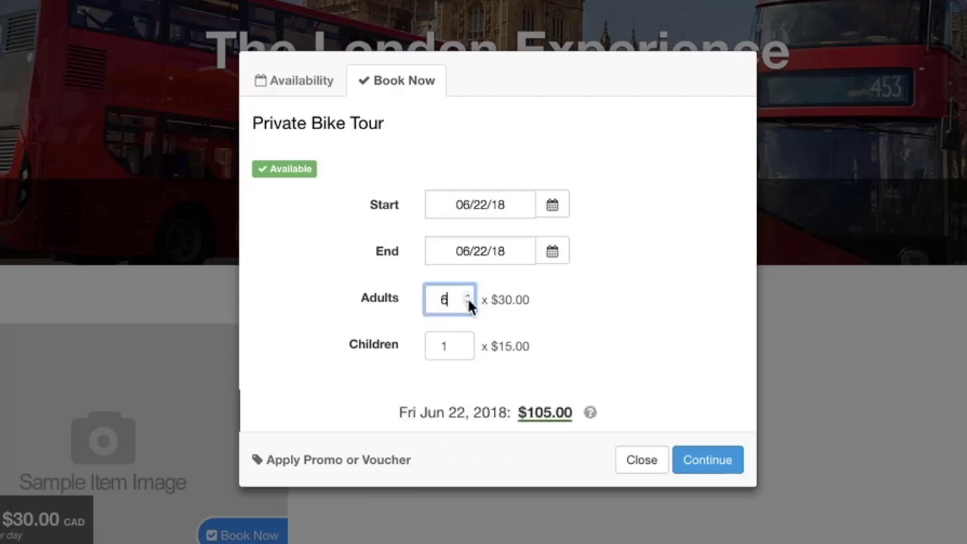
Step: Raise the booking's number of Children to 5 to test the group capacity limit
{"action": "left_click", "coordinate": [467, 341]}
{"action": "left_click", "coordinate": [467, 341]}
{"action": "left_click", "coordinate": [467, 341]}
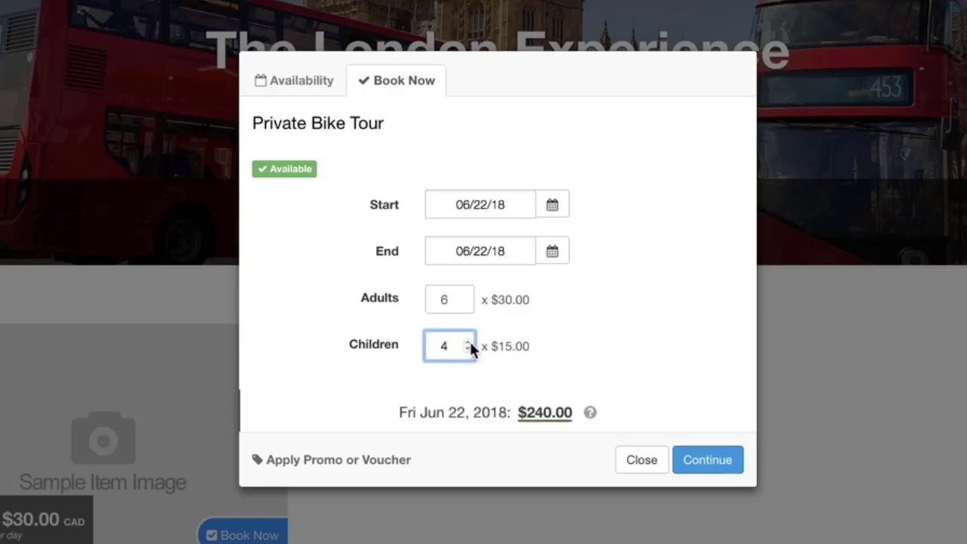
{"action": "left_click", "coordinate": [468, 341]}
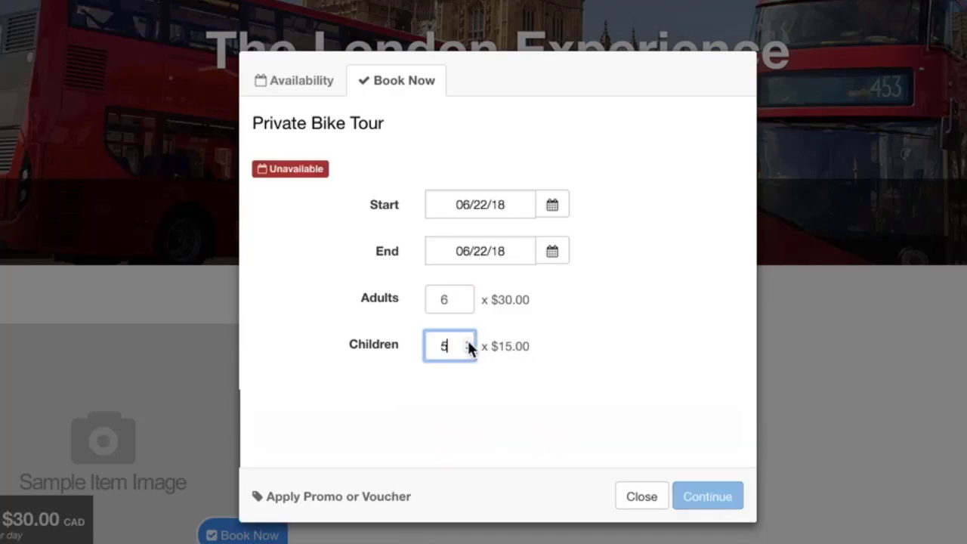